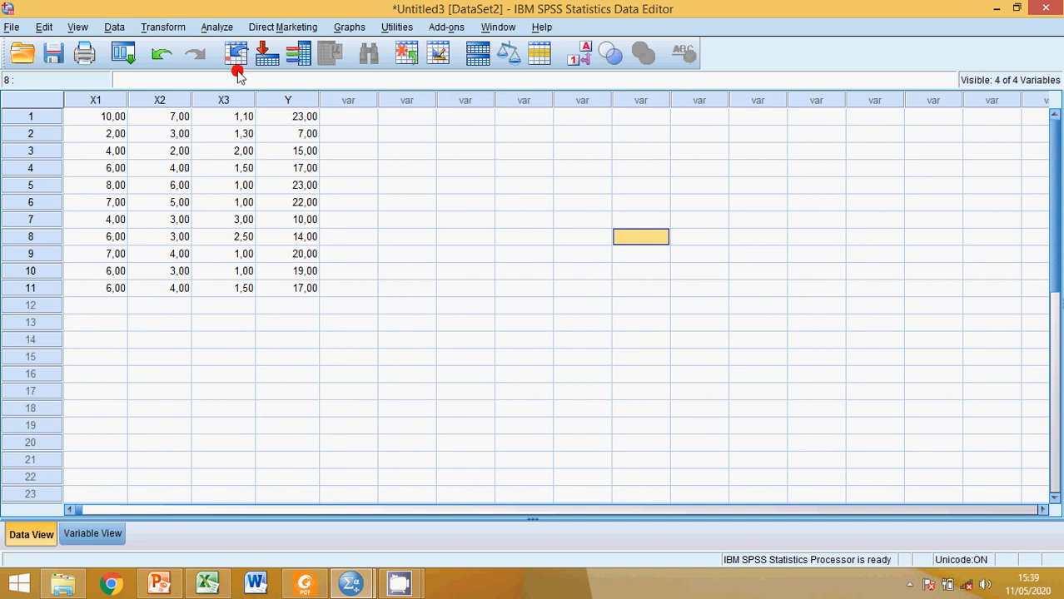
# Step: Start a Linear Regression analysis with Y as the dependent variable
pyautogui.click(217, 27)
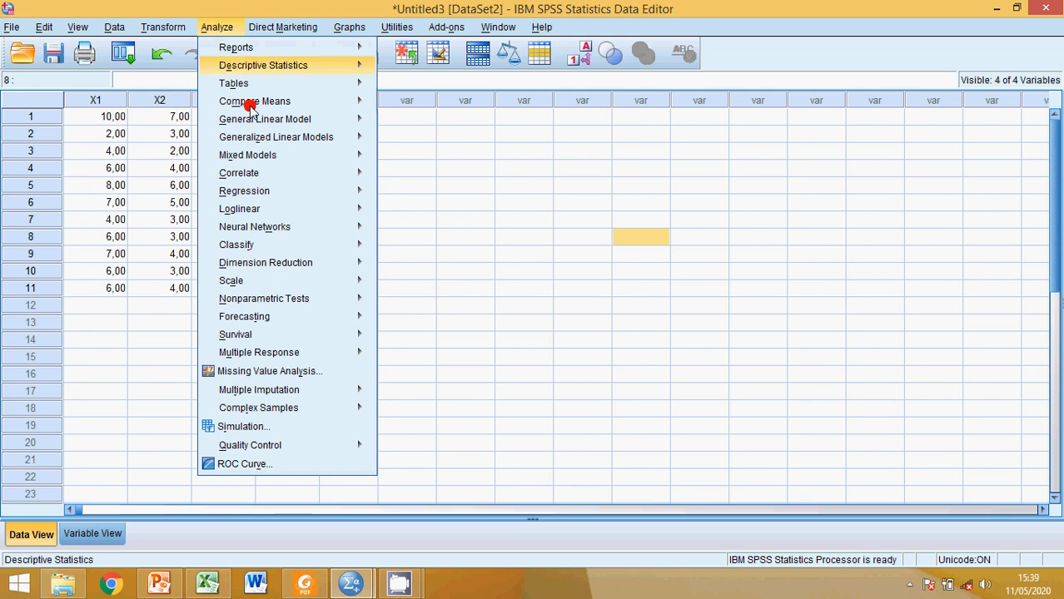
pyautogui.moveTo(273, 193)
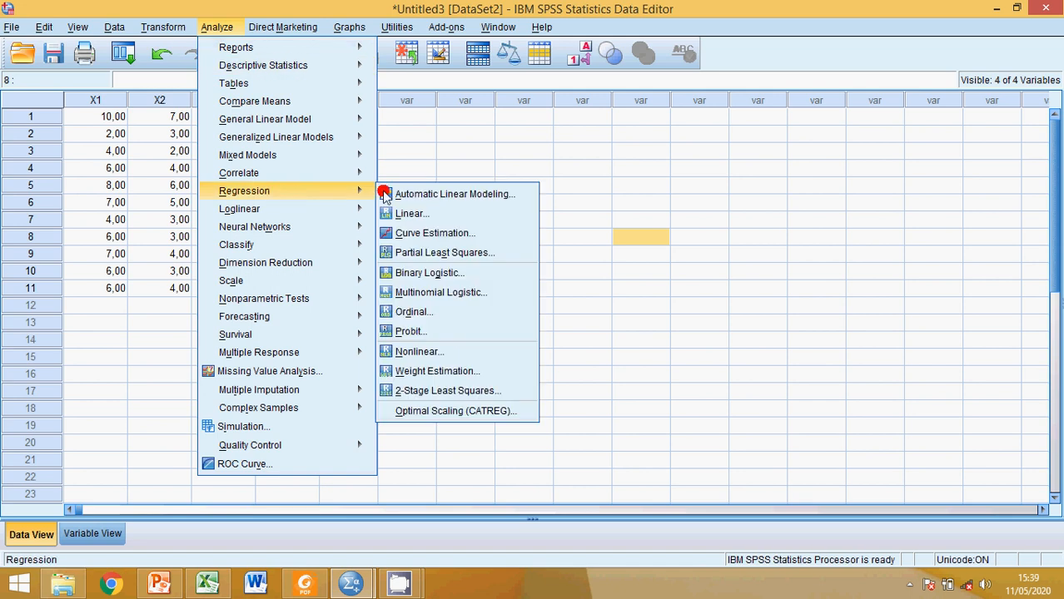
pyautogui.click(408, 213)
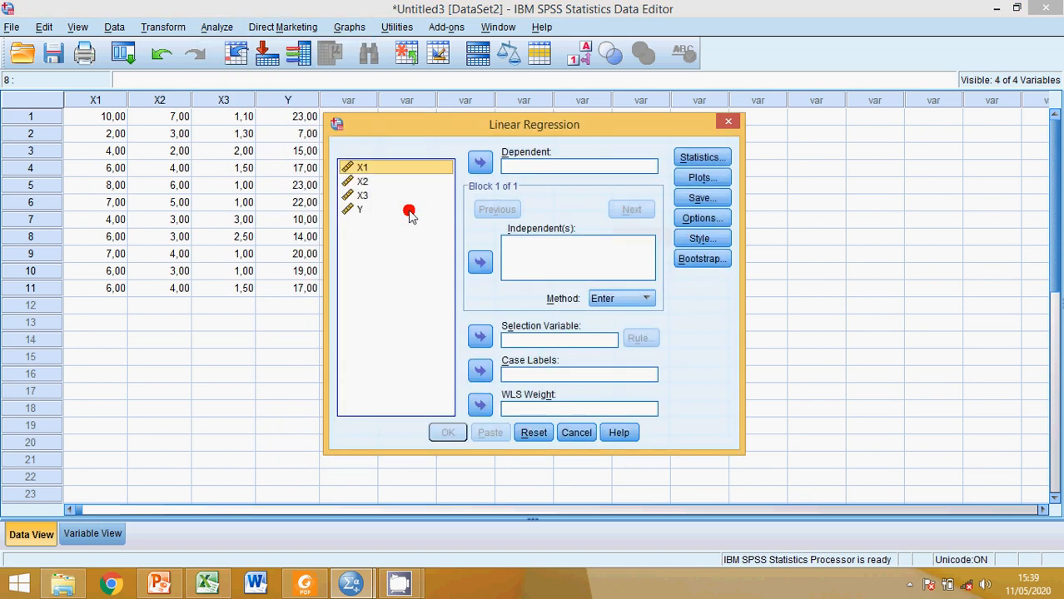
pyautogui.click(355, 211)
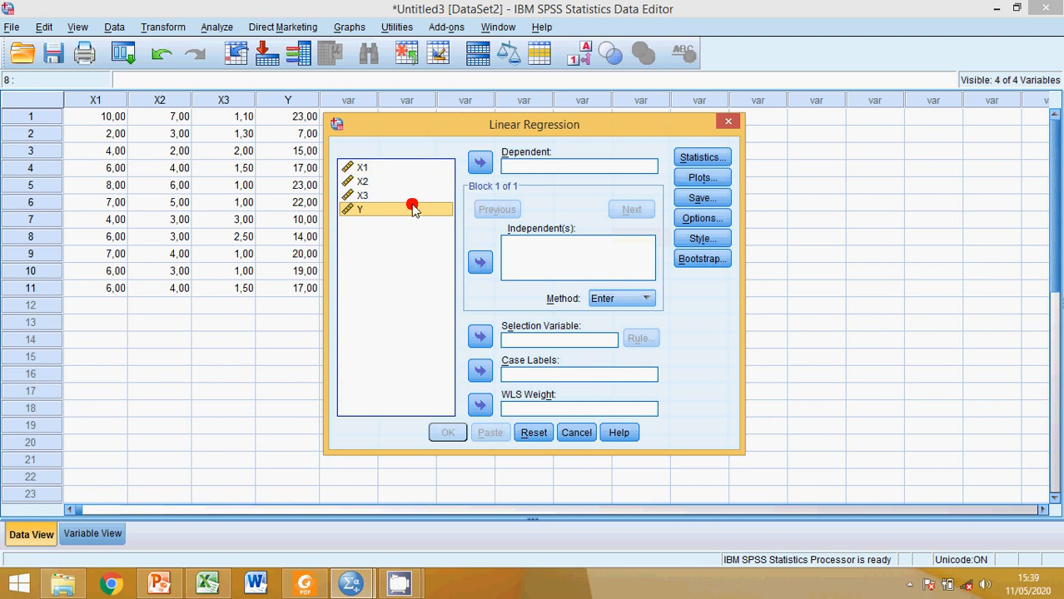
pyautogui.click(480, 163)
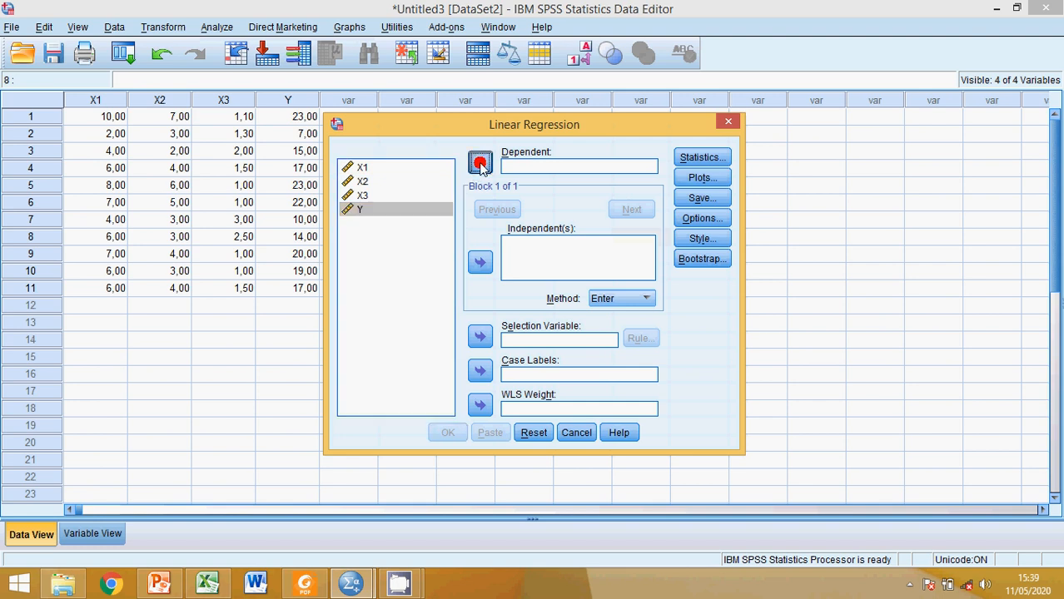
# Step: Add X1, X2 and X3 together as the independent variables of the regression
pyautogui.click(364, 166)
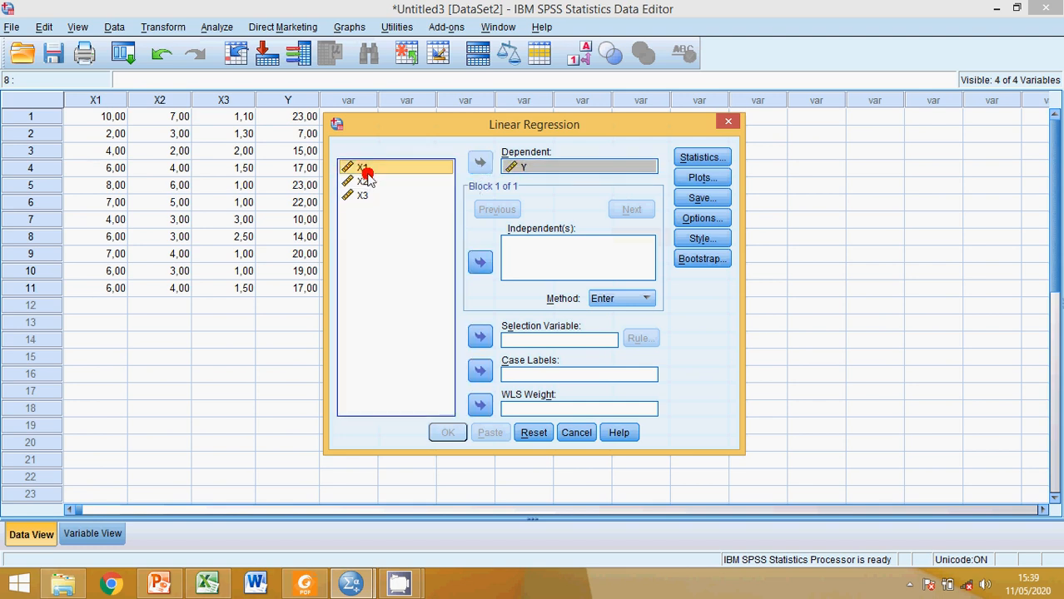
pyautogui.keyDown('shift'); pyautogui.click(366, 195); pyautogui.keyUp('shift')
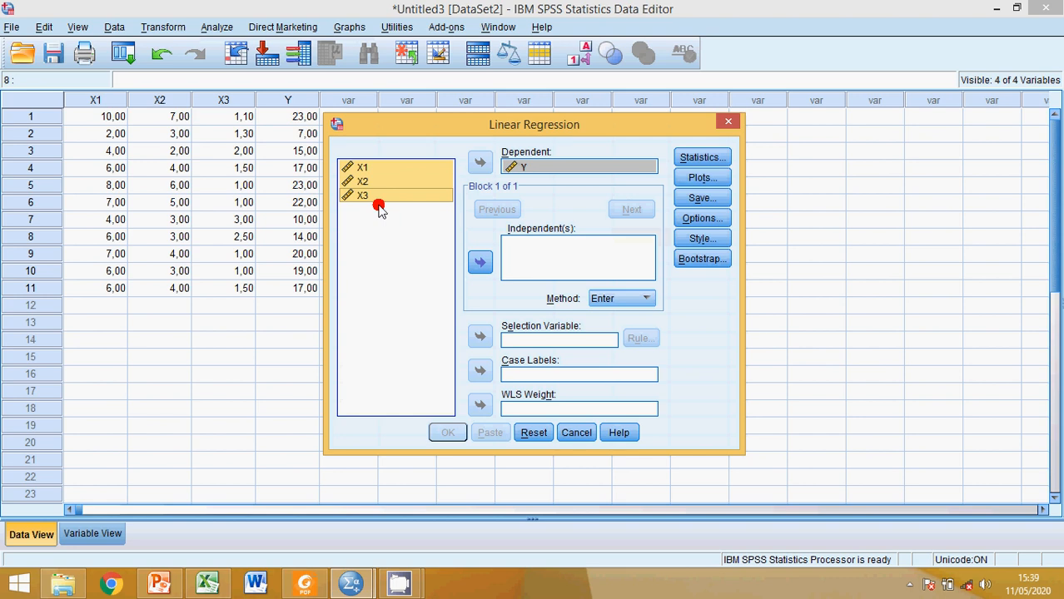
pyautogui.click(480, 262)
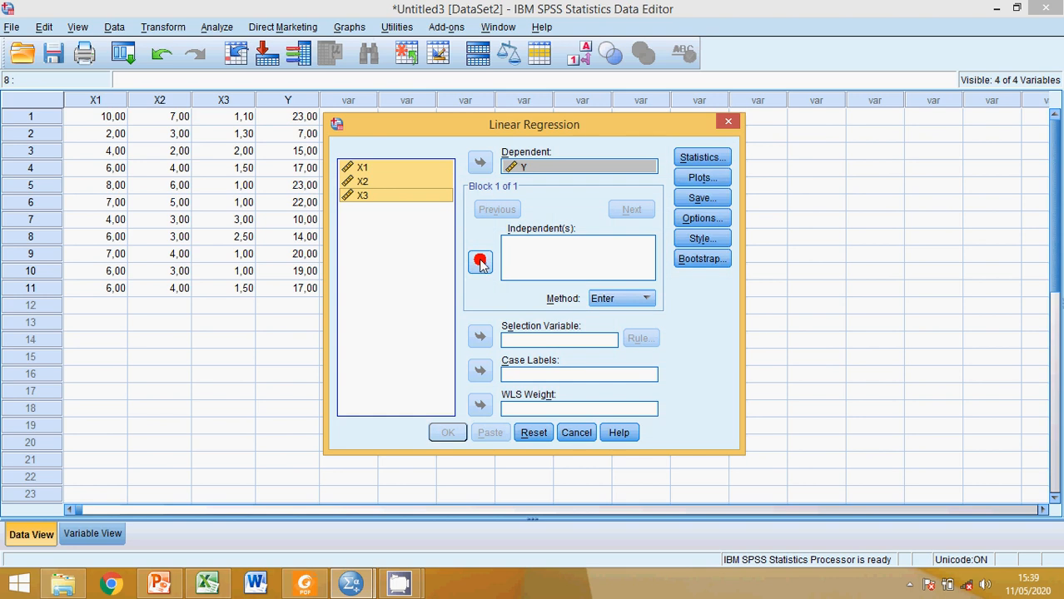
pyautogui.click(480, 263)
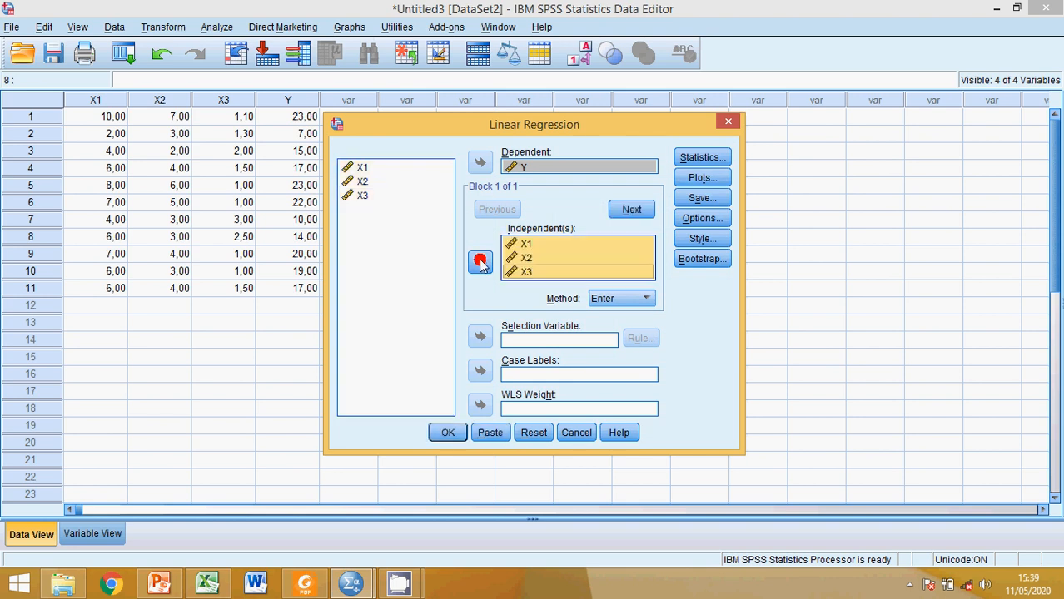
# Step: Include the Durbin-Watson residual statistic in the regression and run the analysis
pyautogui.click(690, 160)
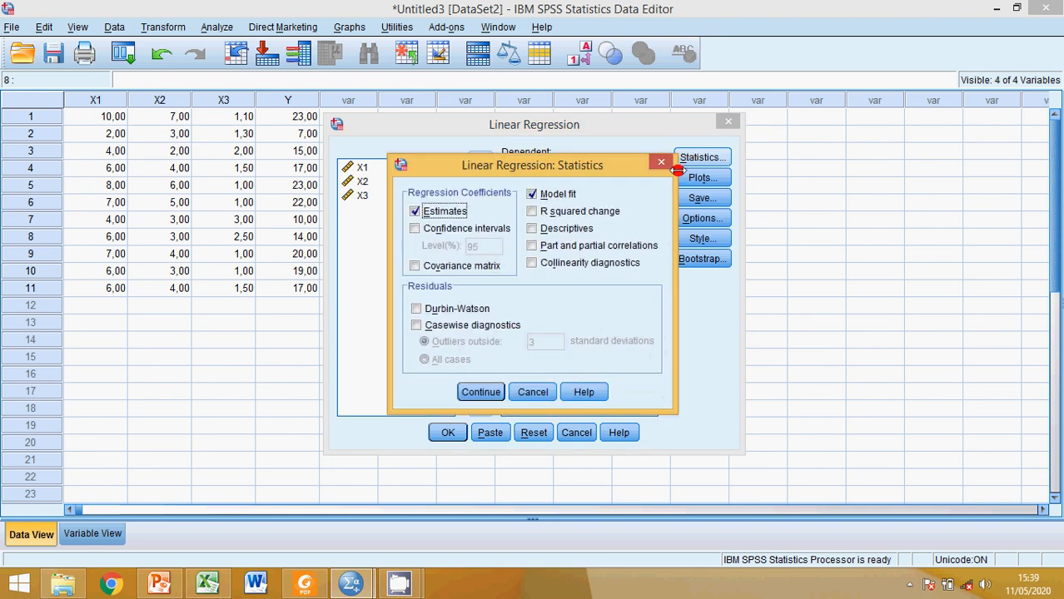
pyautogui.click(415, 309)
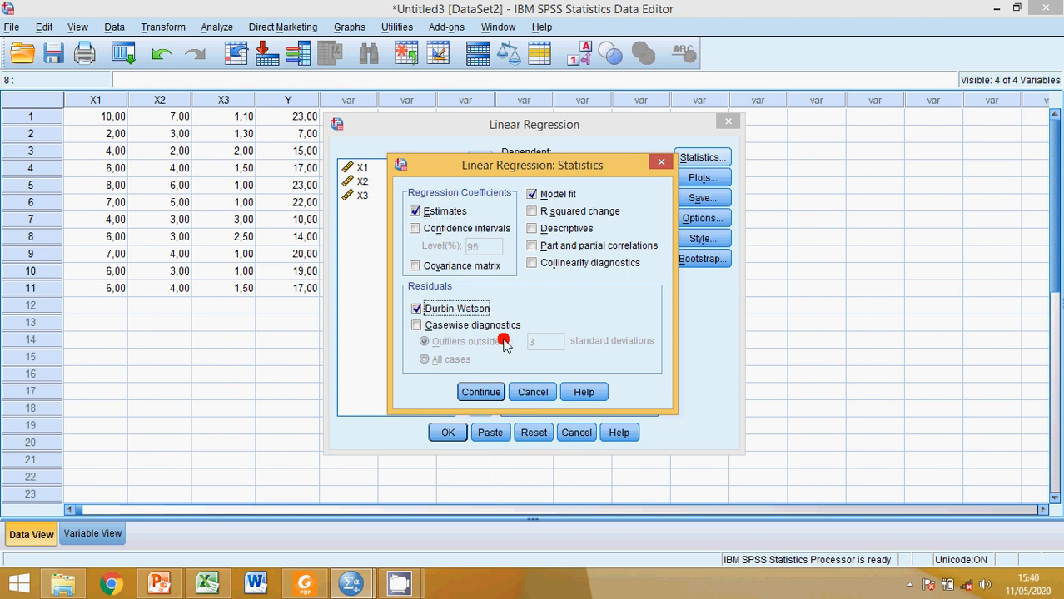
pyautogui.click(480, 392)
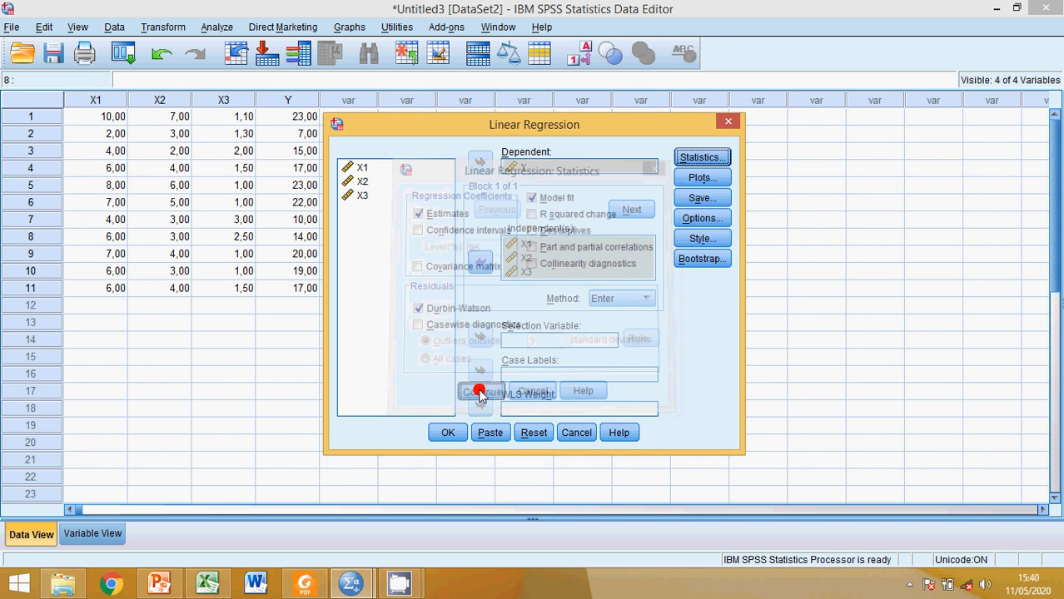
pyautogui.click(448, 431)
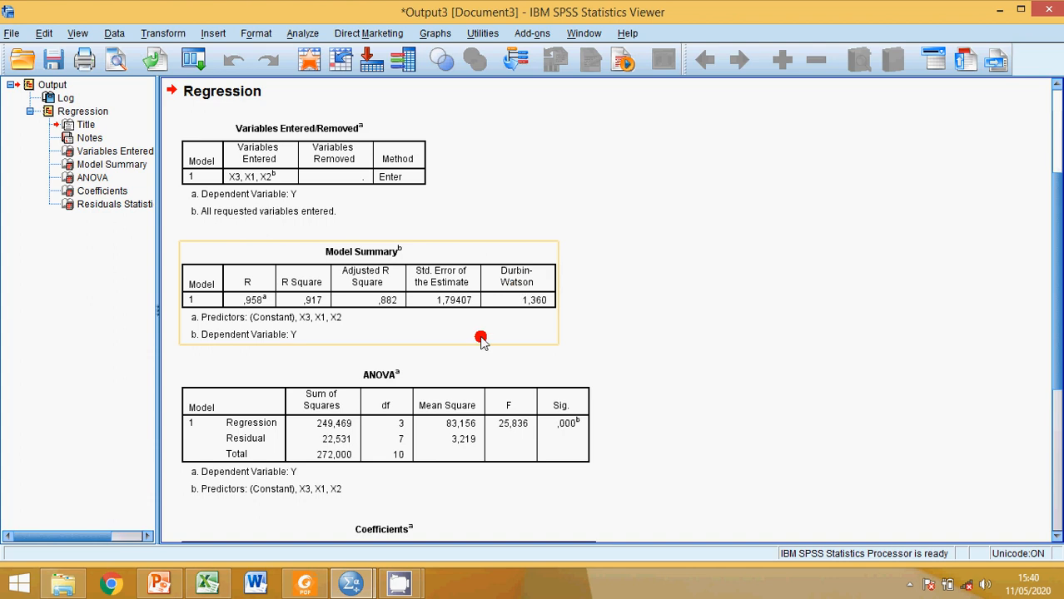
# Step: Switch to tabel-dw.pdf in Foxit Reader and read through the notes to the 5% Durbin-Watson table for k=1 to k=5
pyautogui.click(303, 585)
pyautogui.scroll(5, 415, 366)
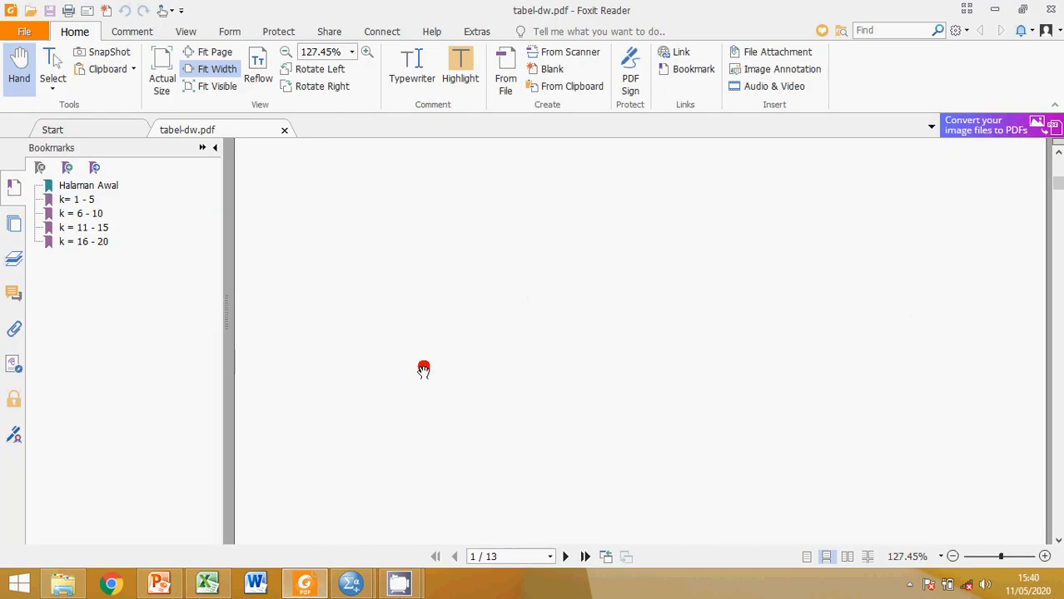
pyautogui.scroll(7, 424, 367)
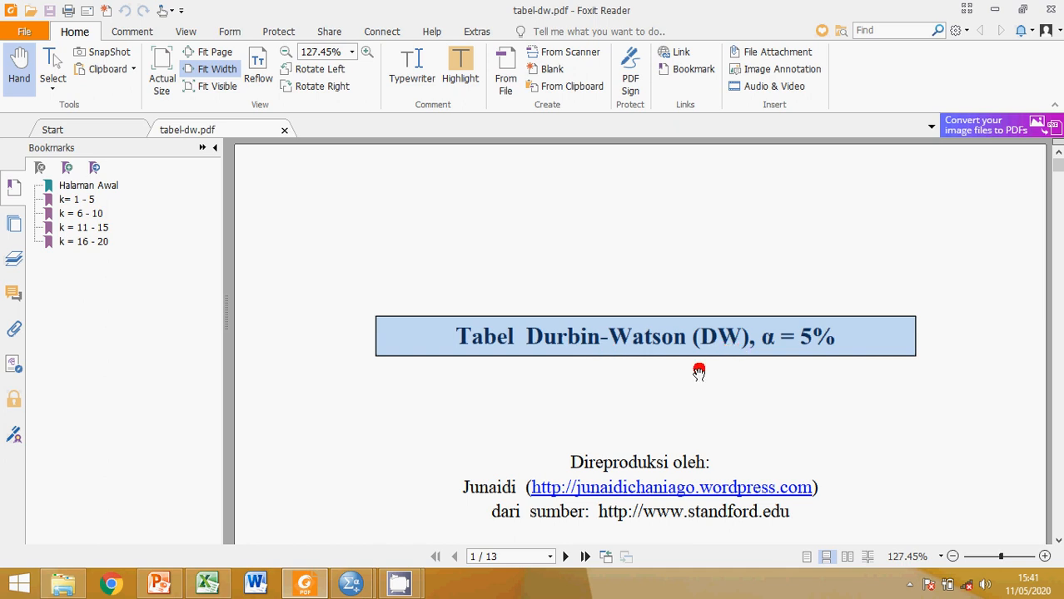
pyautogui.scroll(-2, 691, 371)
pyautogui.scroll(-2, 685, 370)
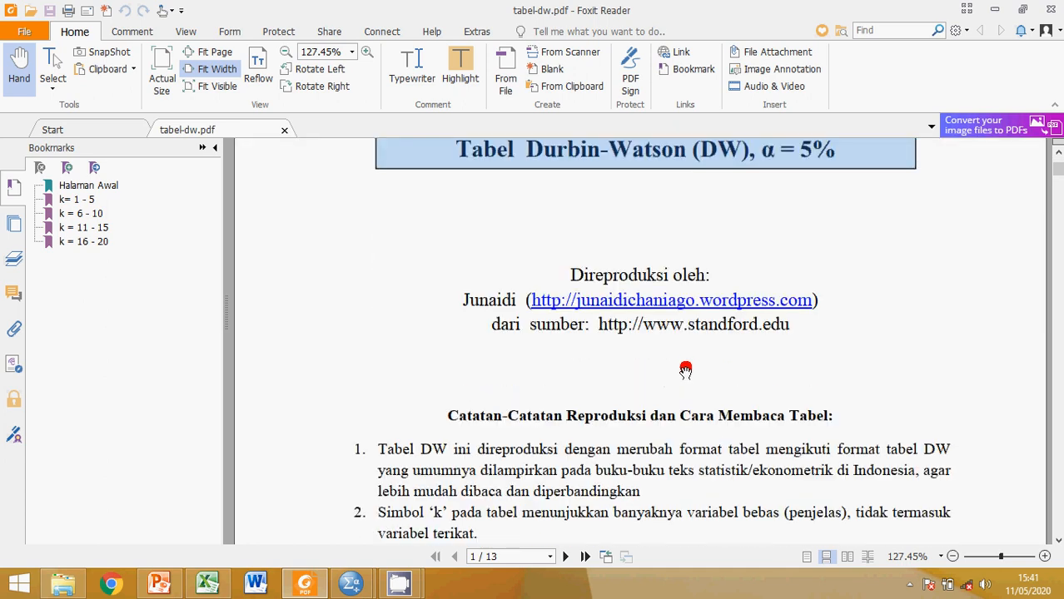
pyautogui.scroll(-6, 686, 370)
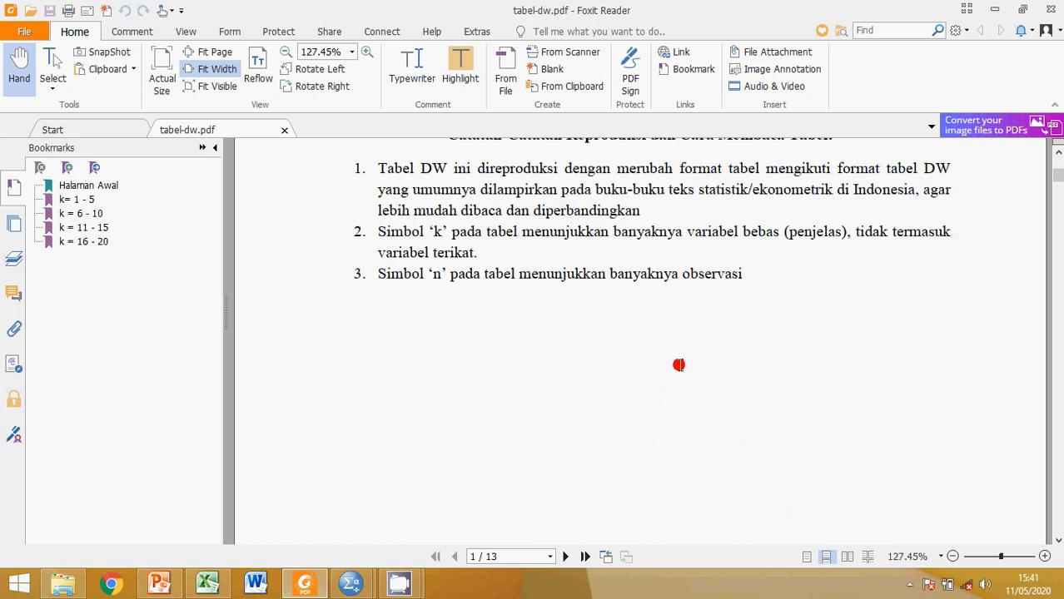
pyautogui.scroll(-15, 679, 365)
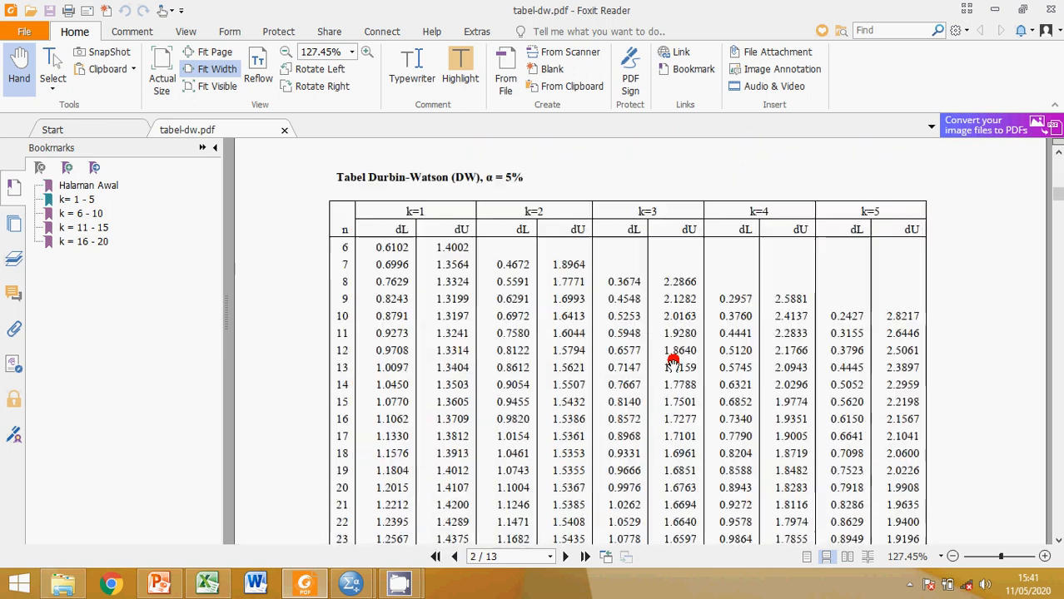
pyautogui.scroll(-5, 672, 360)
pyautogui.scroll(5, 676, 360)
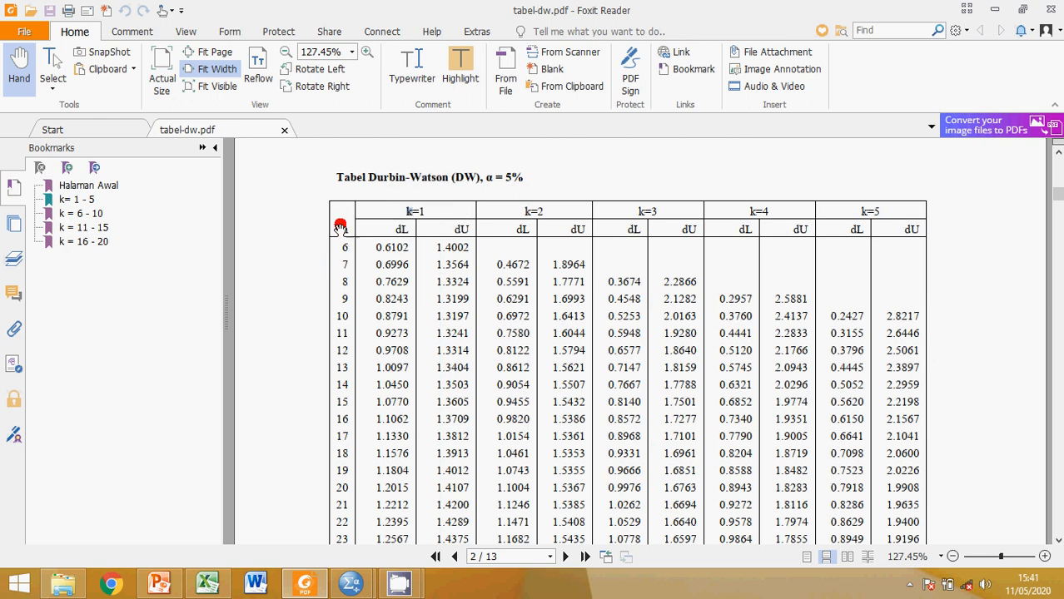
# Step: Look up the dL and dU critical values for n = 11 and k = 3, marking the row across to the k=3 columns
pyautogui.moveTo(344, 233); pyautogui.dragTo(349, 236)
pyautogui.doubleClick(347, 332)
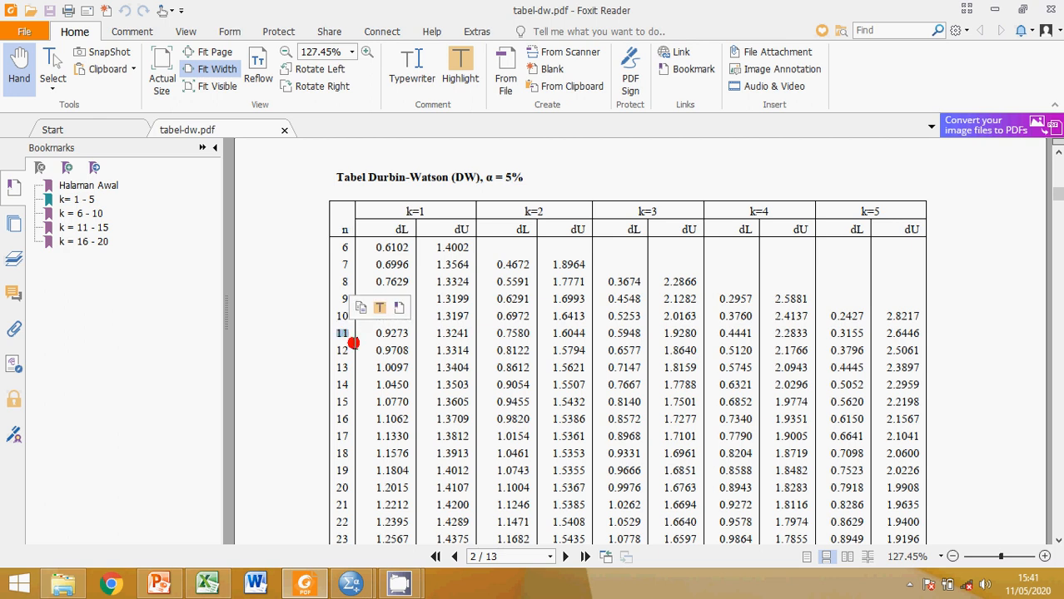
pyautogui.click(640, 211)
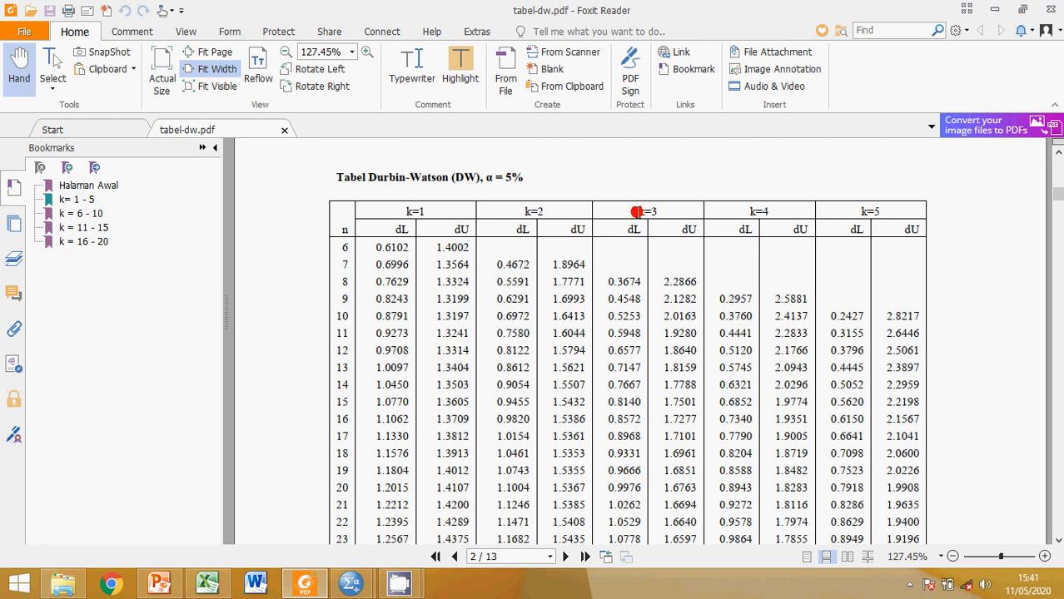
pyautogui.moveTo(637, 212); pyautogui.dragTo(656, 212)
pyautogui.click(341, 233)
pyautogui.moveTo(334, 332); pyautogui.dragTo(691, 333)
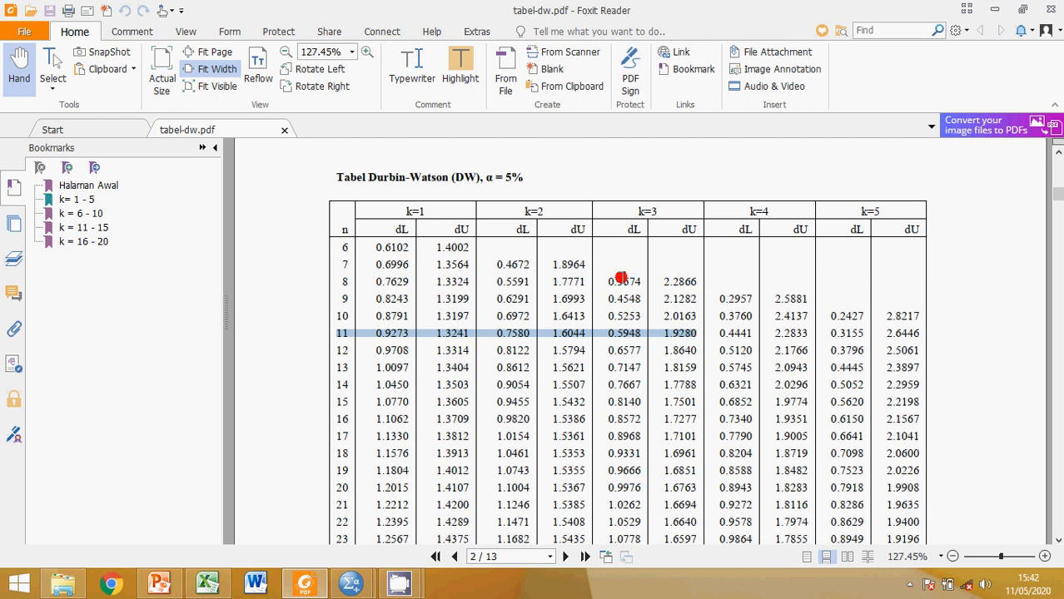
pyautogui.click(629, 232)
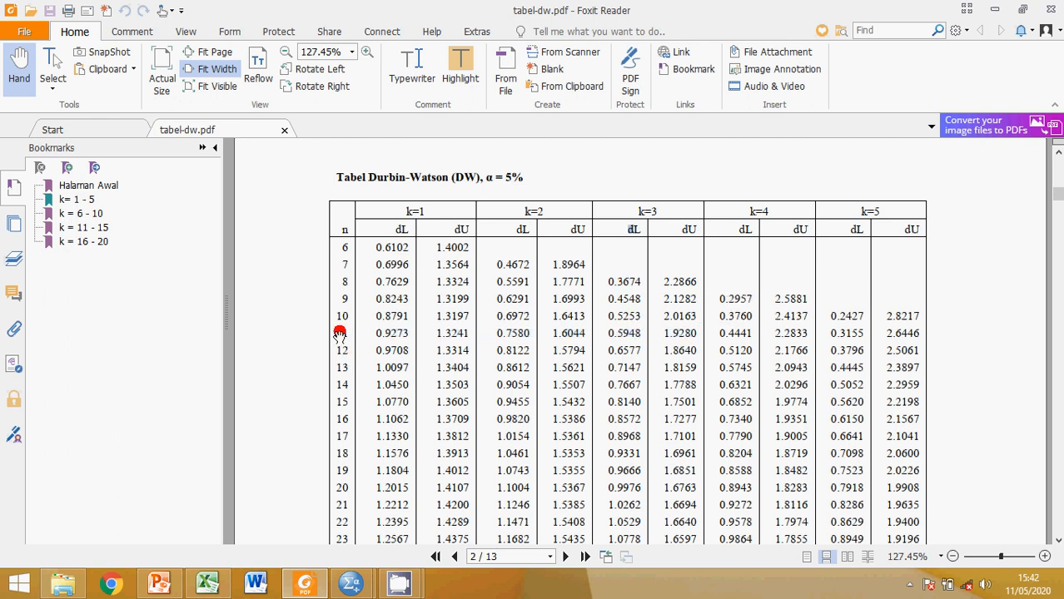
pyautogui.moveTo(335, 333); pyautogui.dragTo(696, 330)
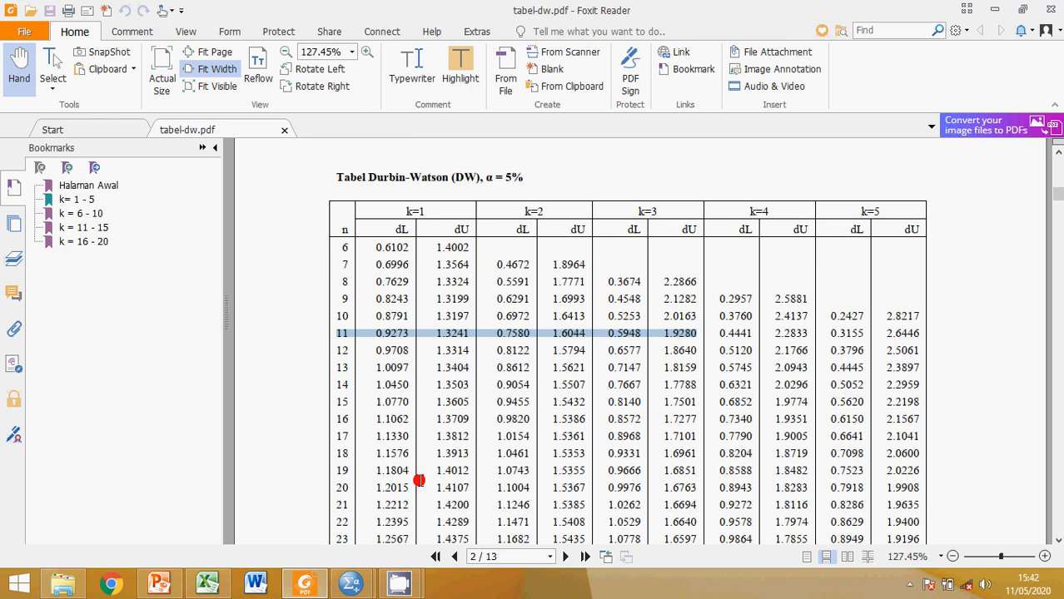
pyautogui.moveTo(405, 587)
pyautogui.click(348, 491)
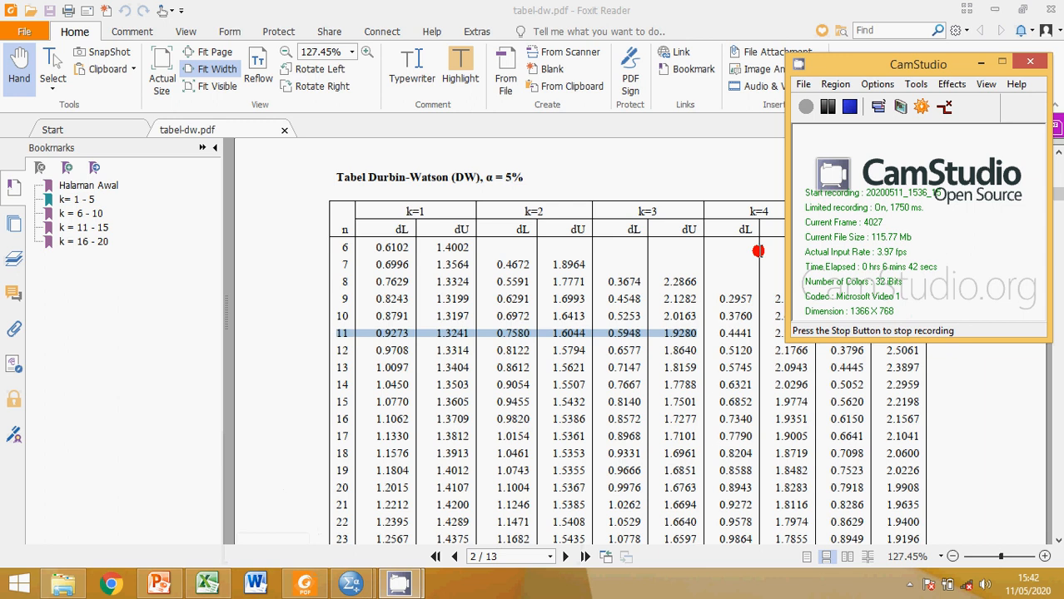
pyautogui.click(828, 107)
pyautogui.click(806, 108)
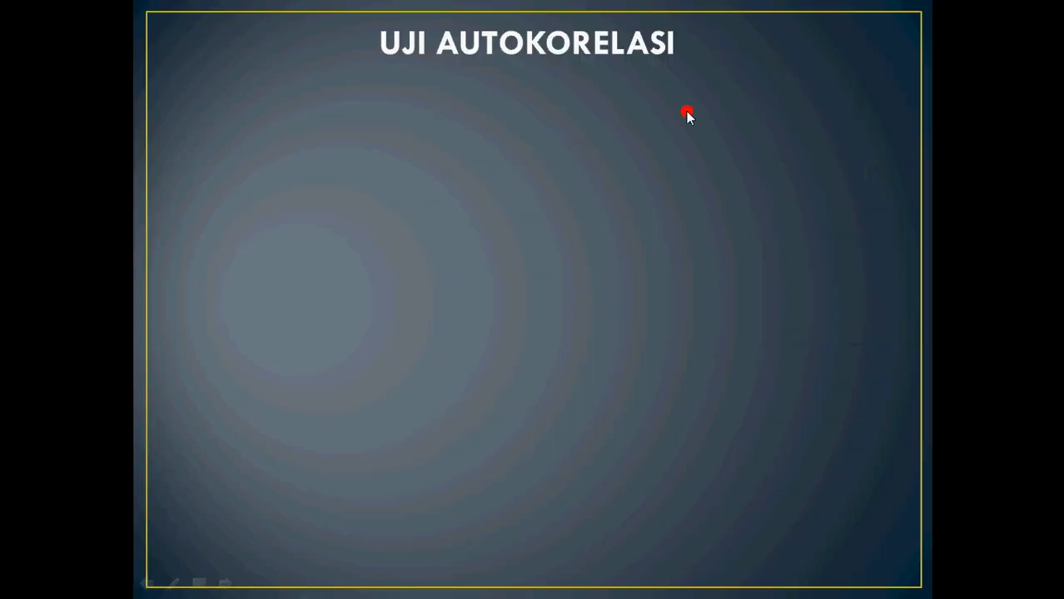
pyautogui.click(686, 112)
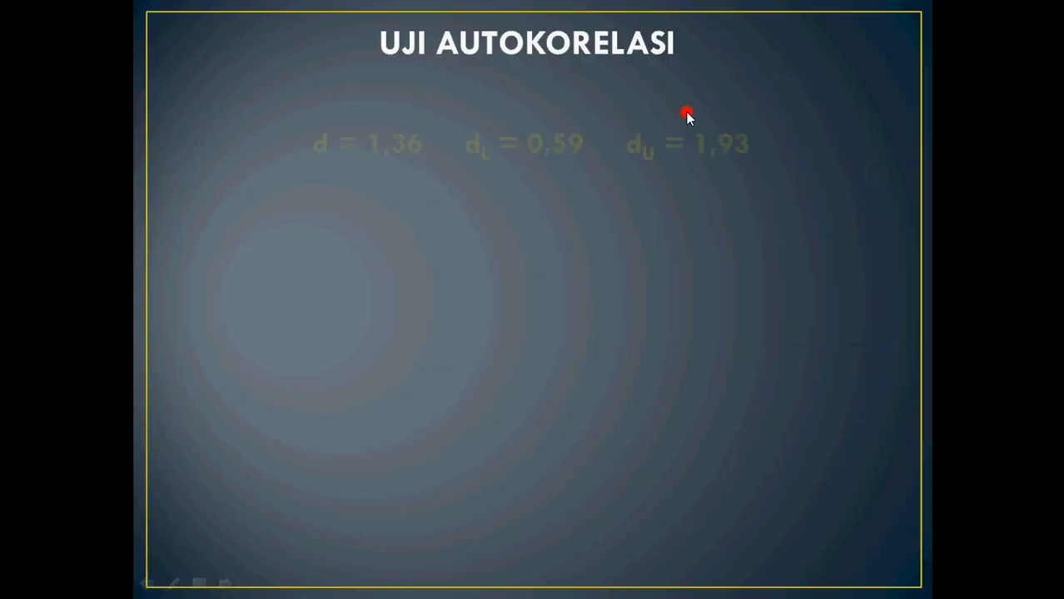